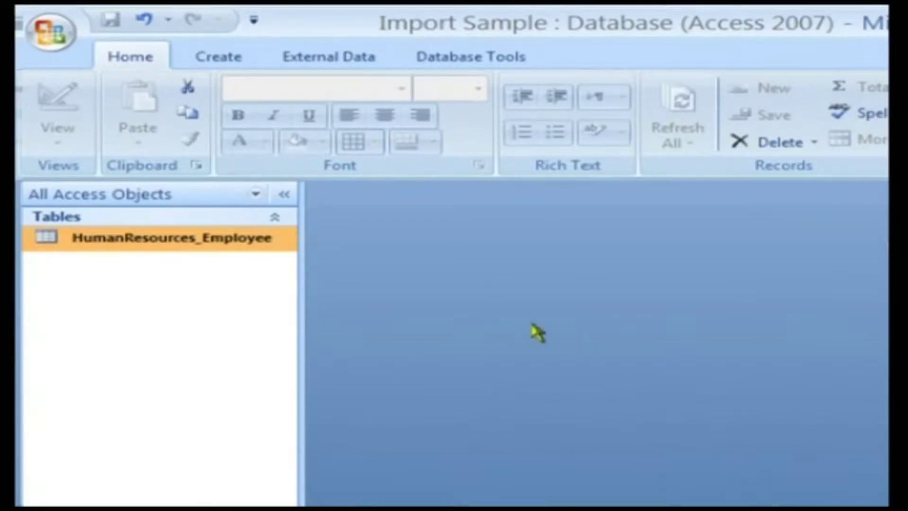
Step: Choose Excel import for D:\eGizmos\Department Details.xls, importing into a new table
{"action": "left_click", "coordinate": [340, 65]}
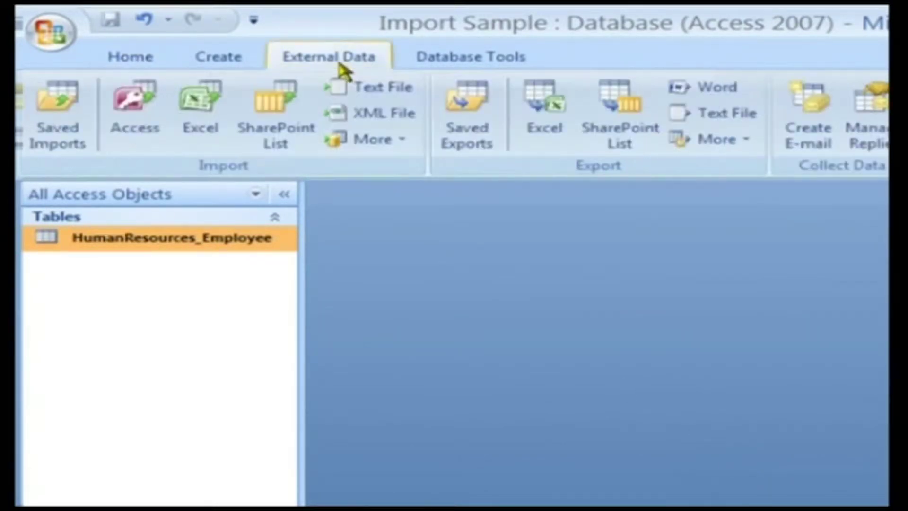
{"action": "left_click", "coordinate": [206, 113]}
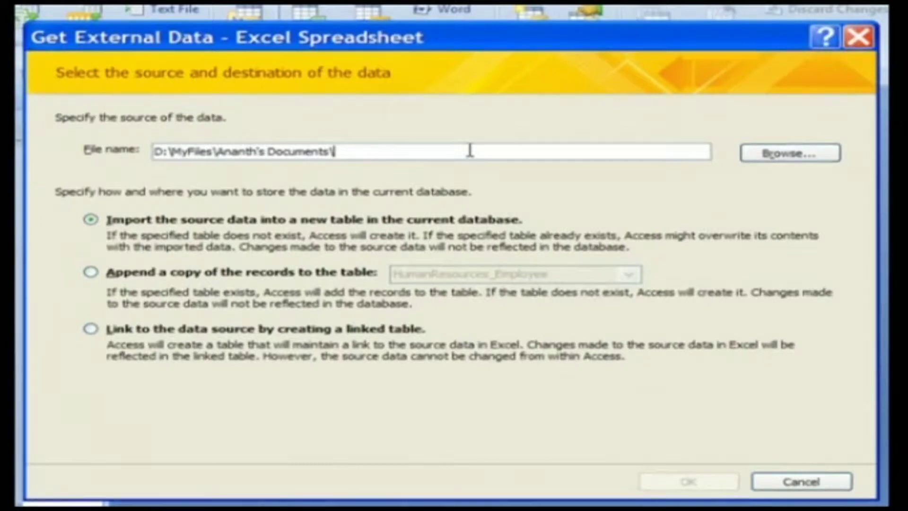
{"action": "key", "text": "ctrl+a"}
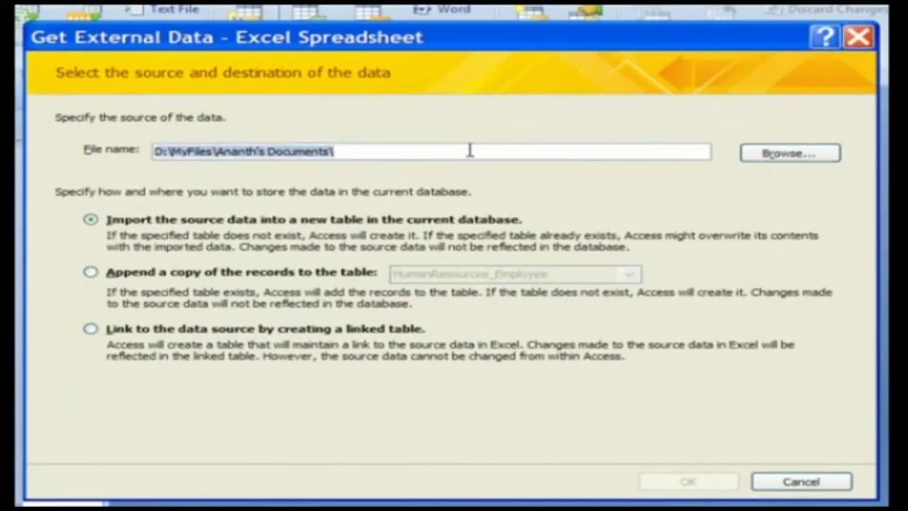
{"action": "key", "text": "BackSpace"}
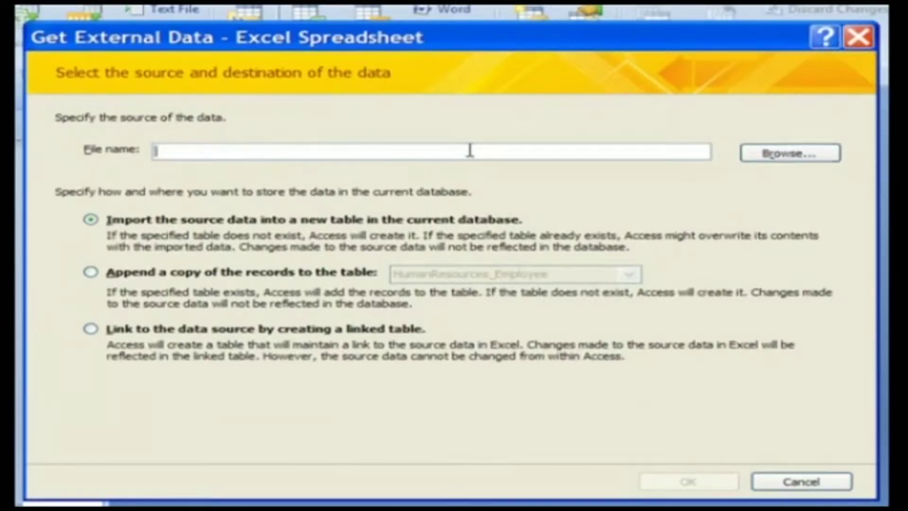
{"action": "type", "text": "D:"}
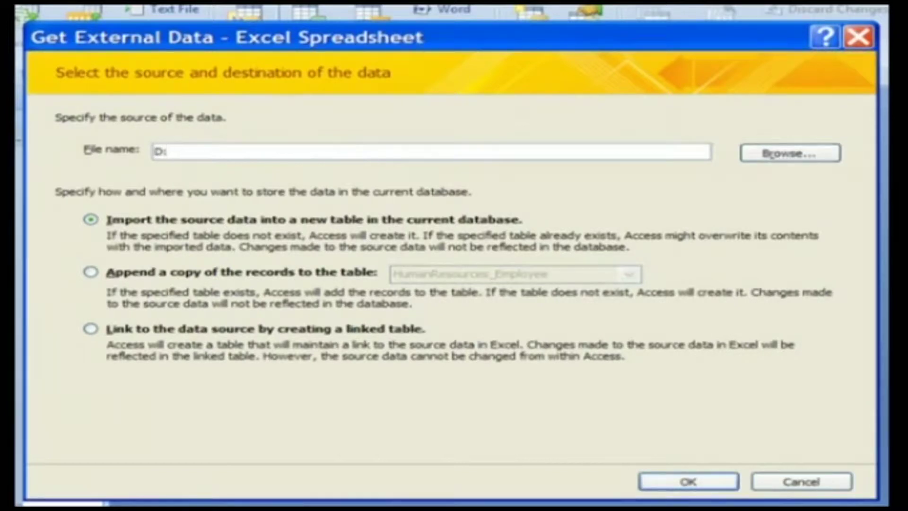
{"action": "type", "text": "\\eGizmos\\Department Details.xls"}
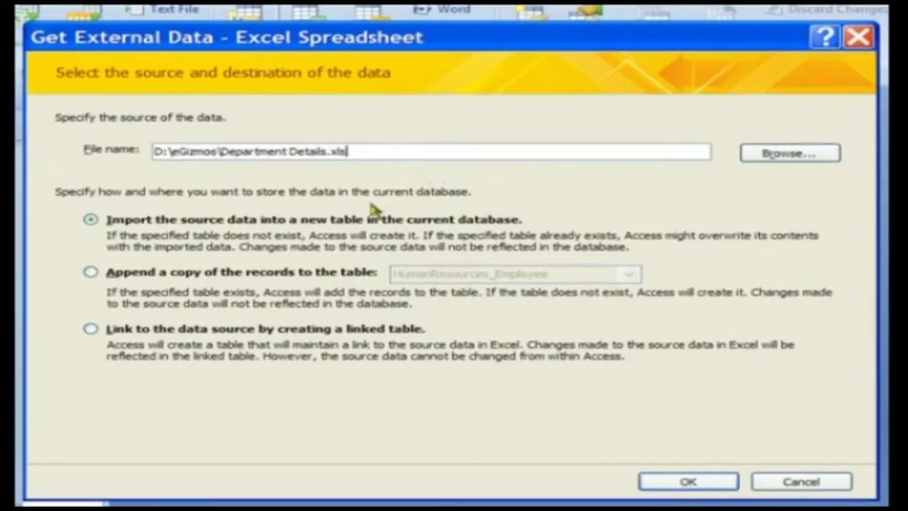
{"action": "left_click", "coordinate": [351, 225]}
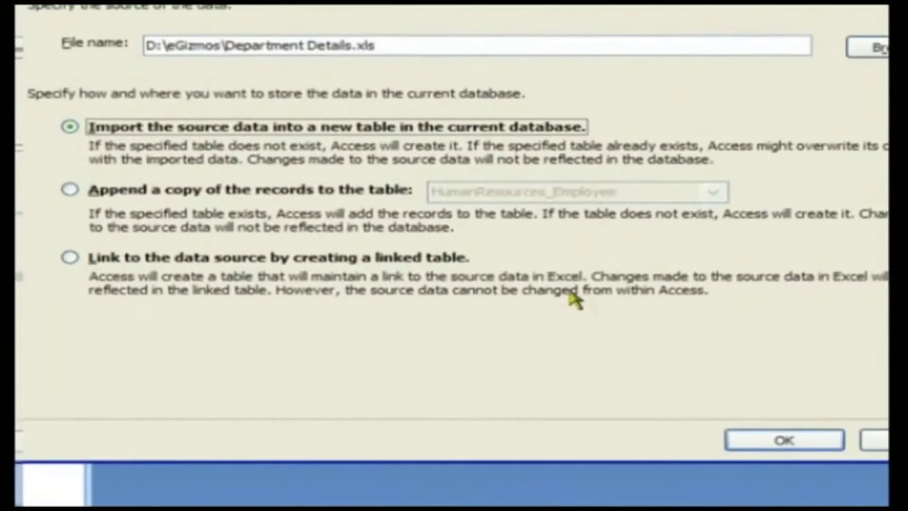
Step: Use first-row headings, review Name, GroupName and ModifiedDate, keeping ModifiedDate as Date/Time
{"action": "left_click", "coordinate": [796, 439]}
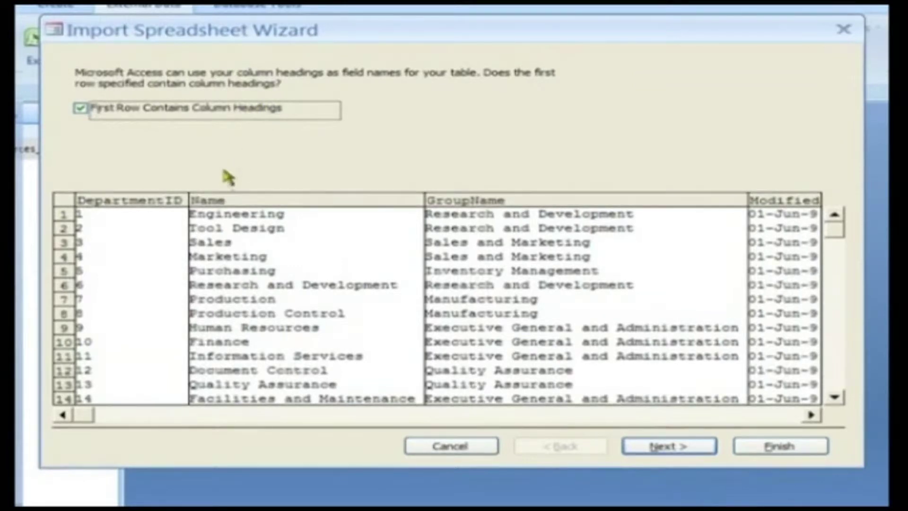
{"action": "left_click", "coordinate": [669, 448]}
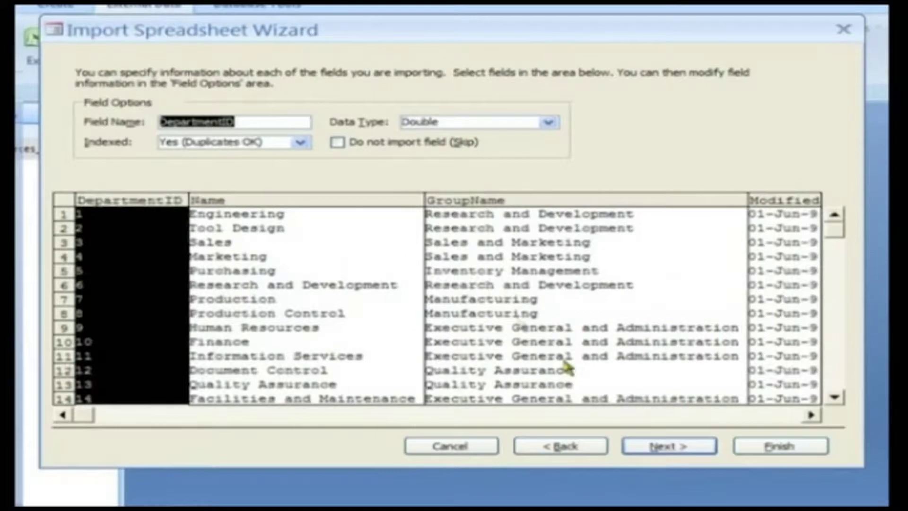
{"action": "left_click", "coordinate": [382, 210]}
{"action": "left_click", "coordinate": [438, 199]}
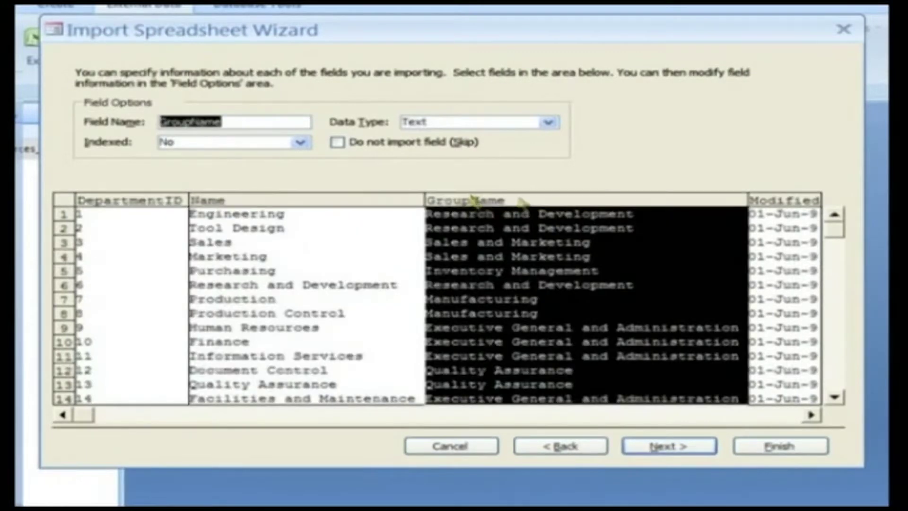
{"action": "left_click", "coordinate": [799, 205]}
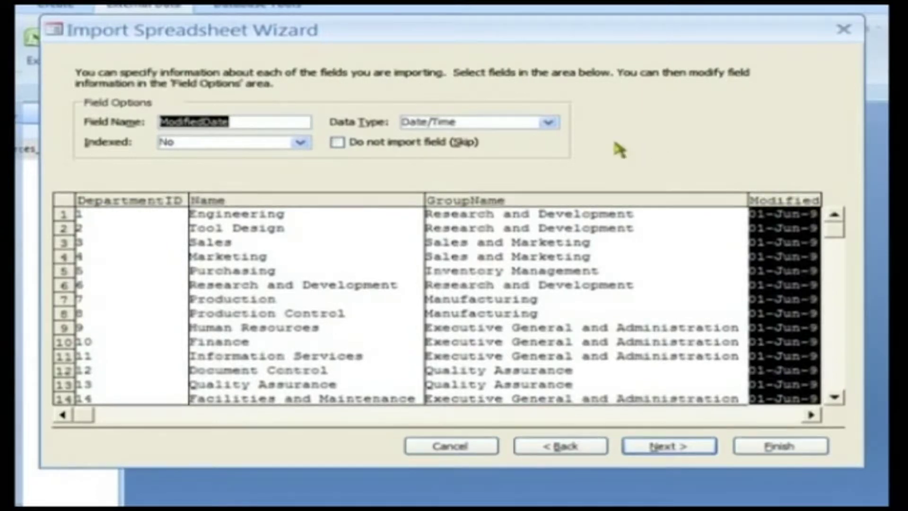
{"action": "left_click", "coordinate": [550, 124]}
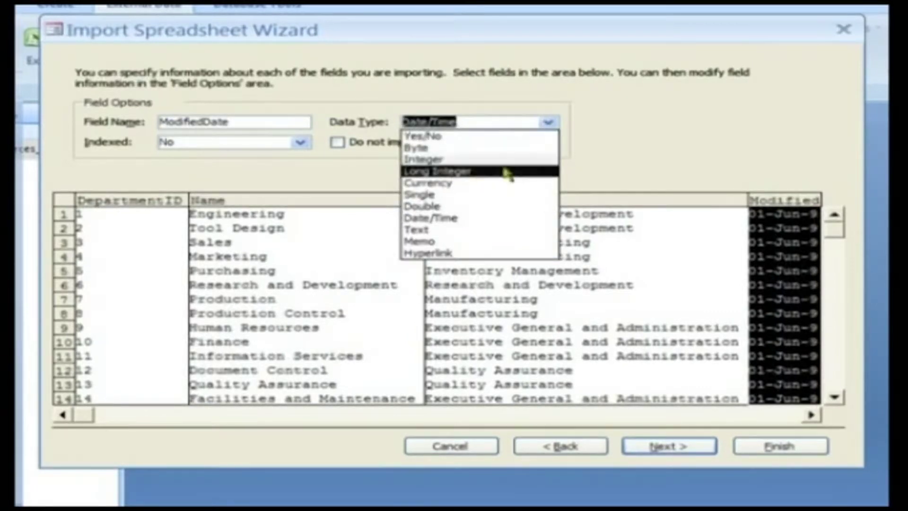
{"action": "left_click", "coordinate": [609, 152]}
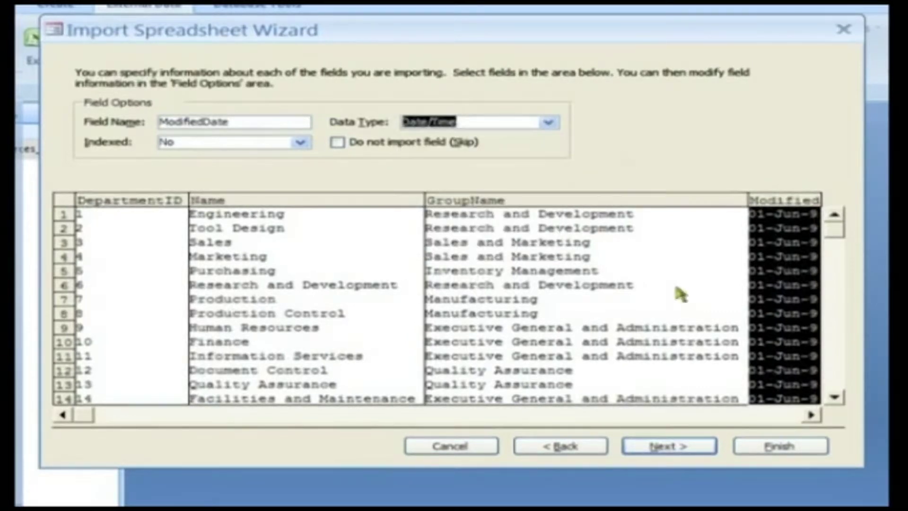
Step: Make DepartmentID the primary key and name the destination table Department
{"action": "left_click", "coordinate": [669, 451]}
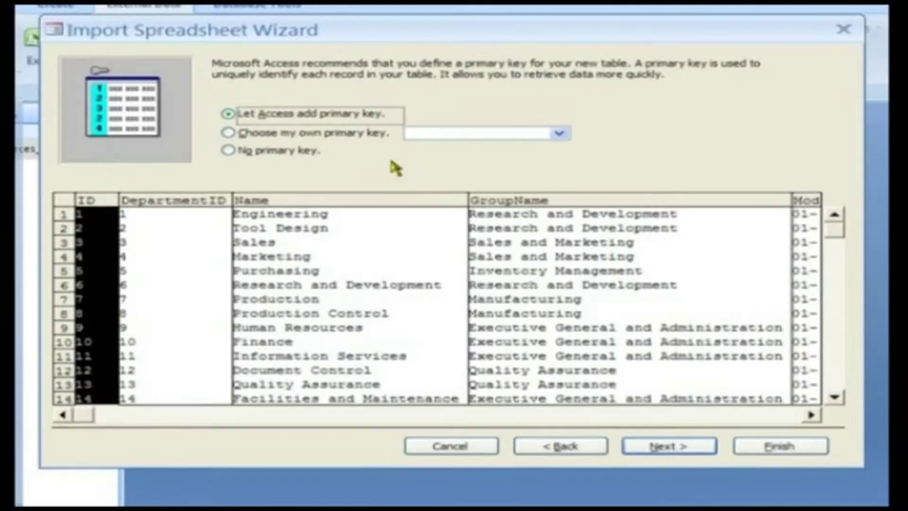
{"action": "left_click", "coordinate": [355, 134]}
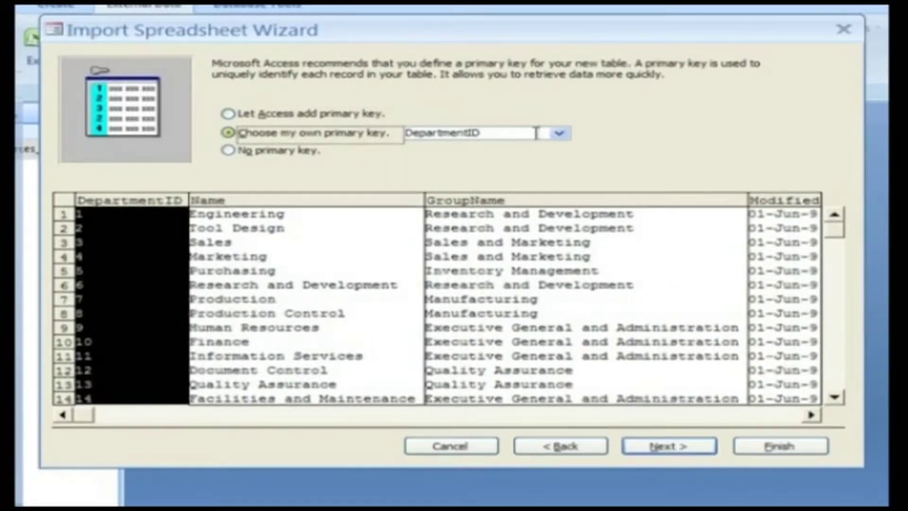
{"action": "left_click", "coordinate": [560, 134]}
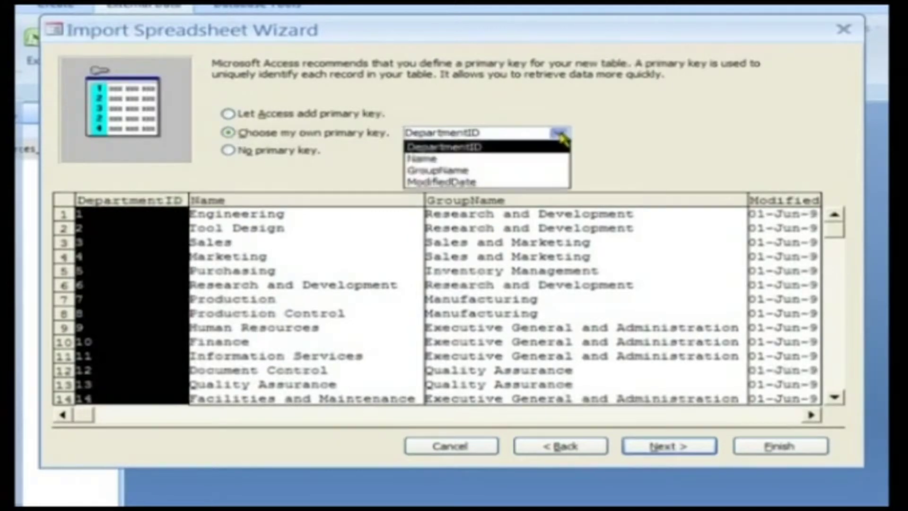
{"action": "left_click", "coordinate": [516, 150]}
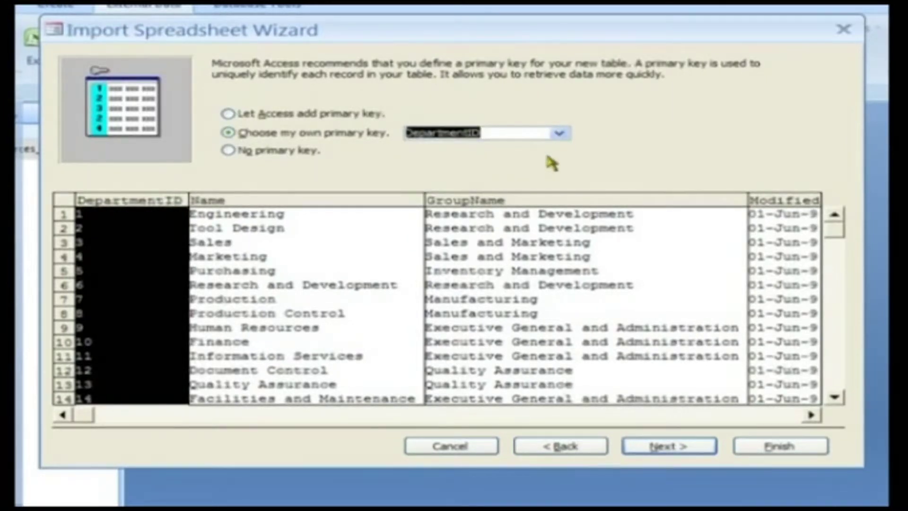
{"action": "left_click", "coordinate": [668, 446]}
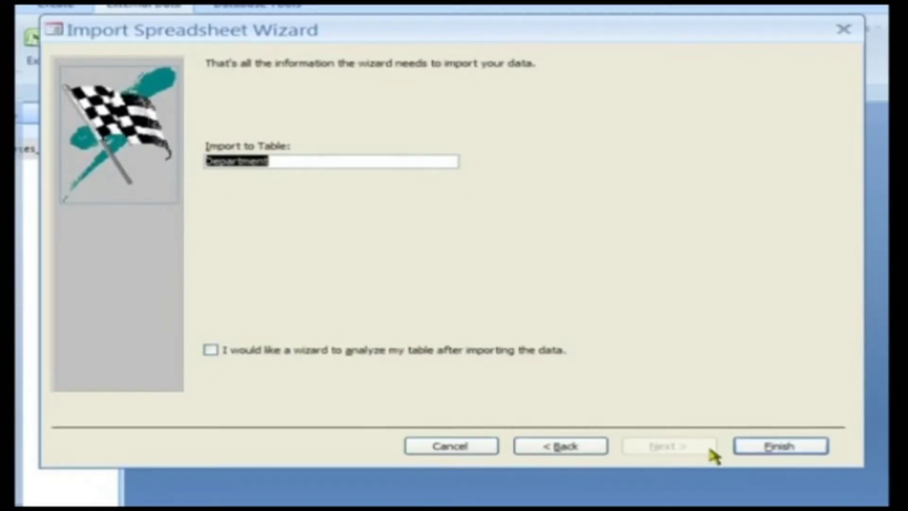
Step: Finish importing into the Department table and close without saving the import steps
{"action": "left_click", "coordinate": [762, 452]}
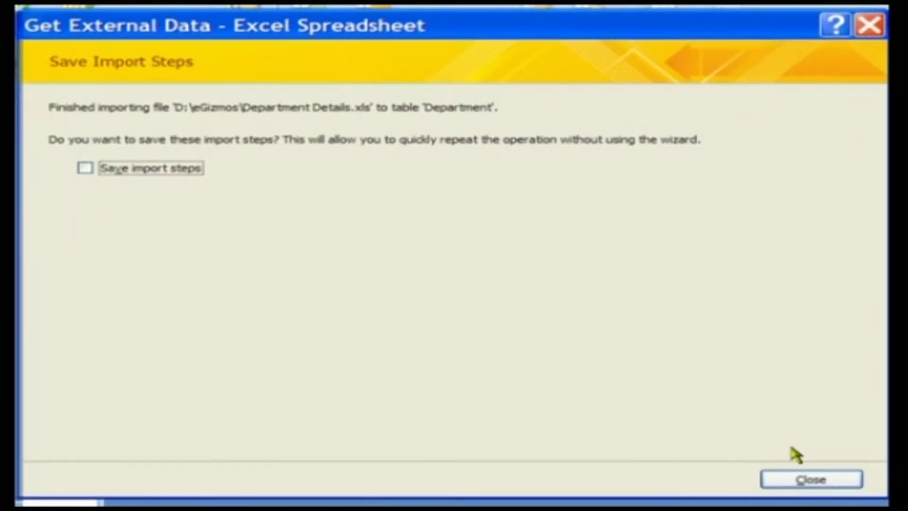
{"action": "left_click", "coordinate": [814, 480]}
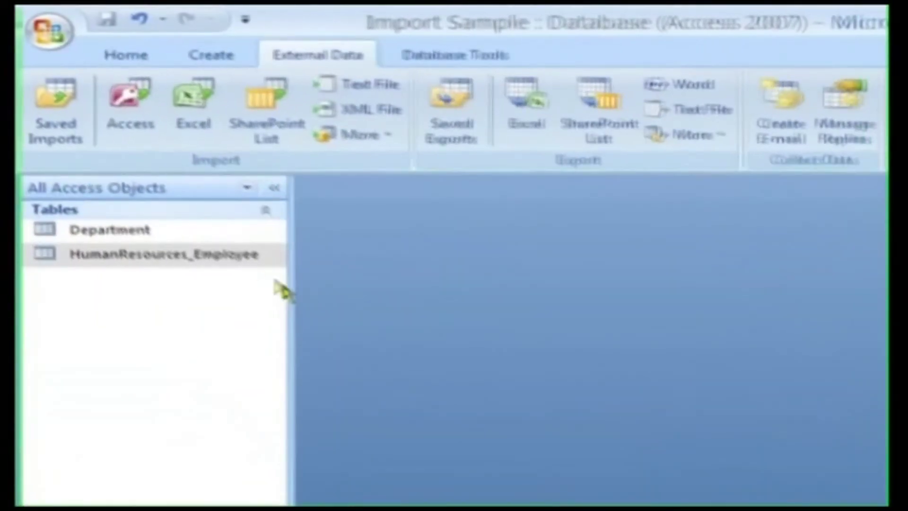
Step: Select the newly imported Department table
{"action": "left_click", "coordinate": [138, 161]}
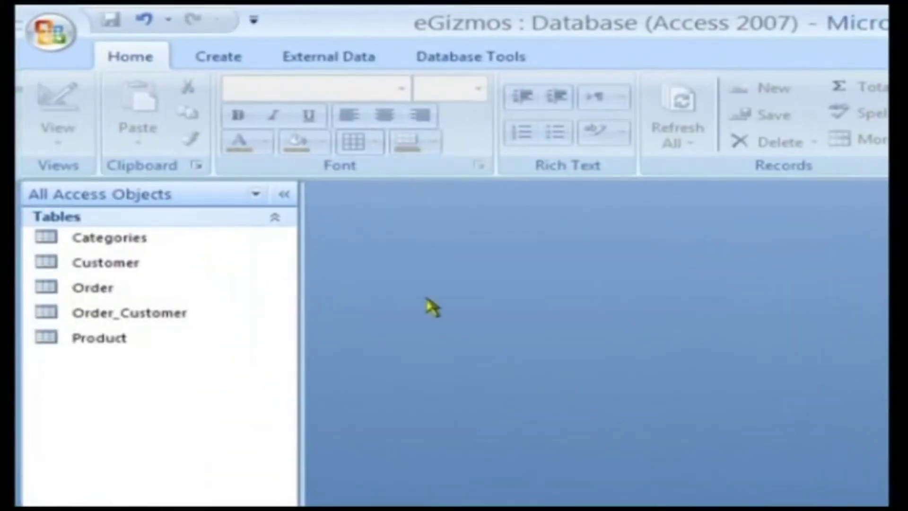
Step: Start the Find Unmatched Query Wizard from the Create tab's Query Wizard
{"action": "left_click", "coordinate": [230, 59]}
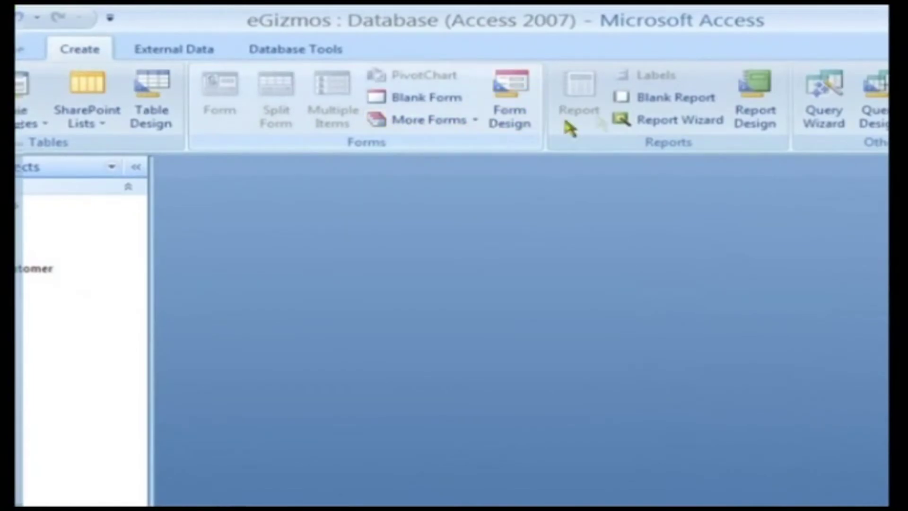
{"action": "left_click", "coordinate": [816, 114]}
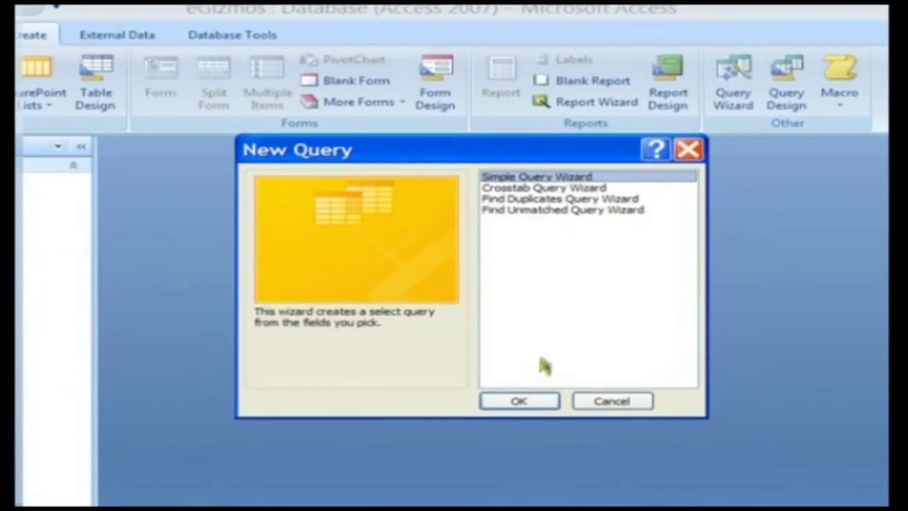
{"action": "left_click", "coordinate": [538, 213]}
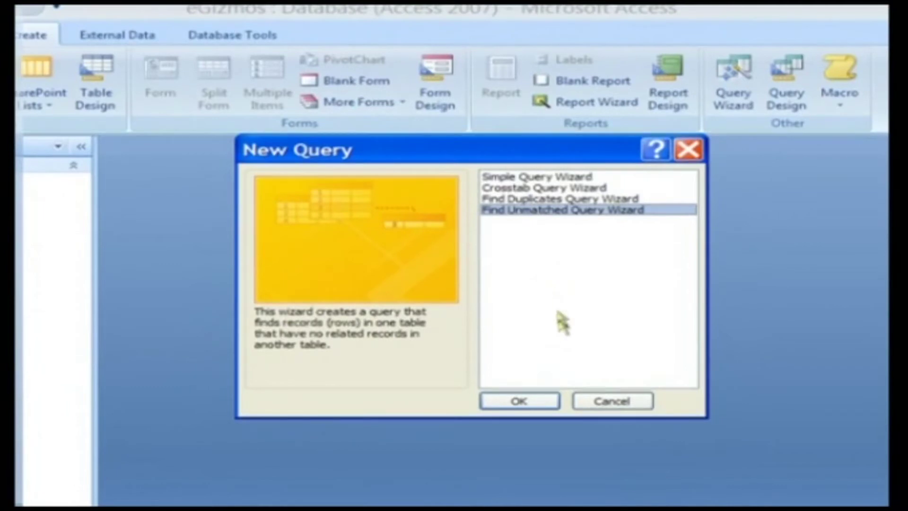
{"action": "left_click", "coordinate": [547, 401]}
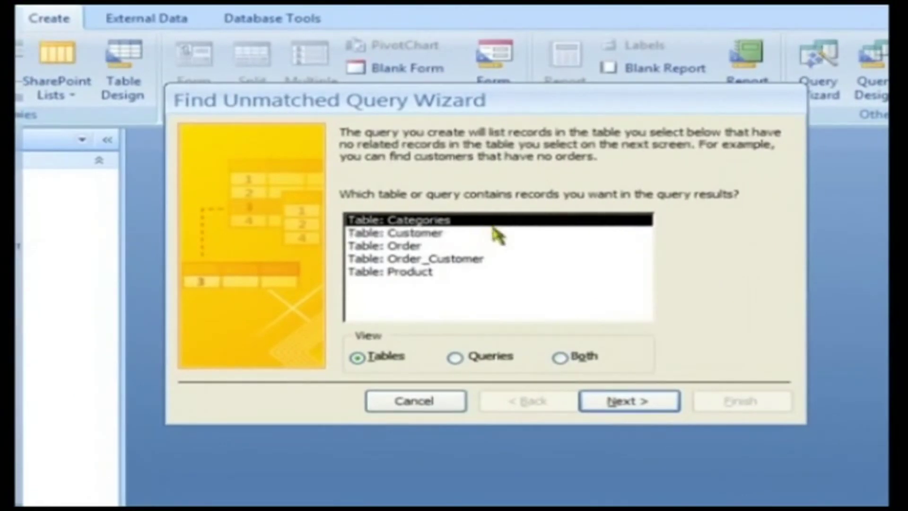
Step: Choose Categories as the source table and Product as the related table
{"action": "left_click", "coordinate": [392, 368]}
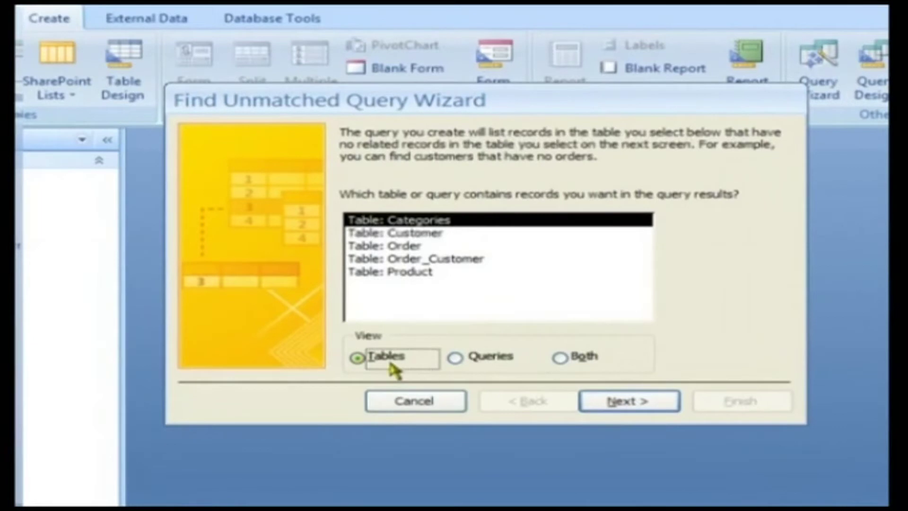
{"action": "left_click", "coordinate": [613, 401]}
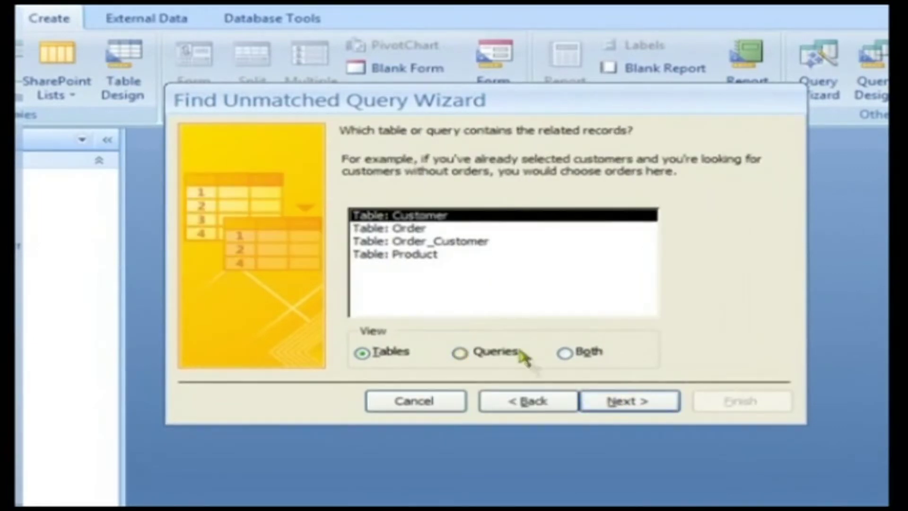
{"action": "left_click", "coordinate": [405, 257]}
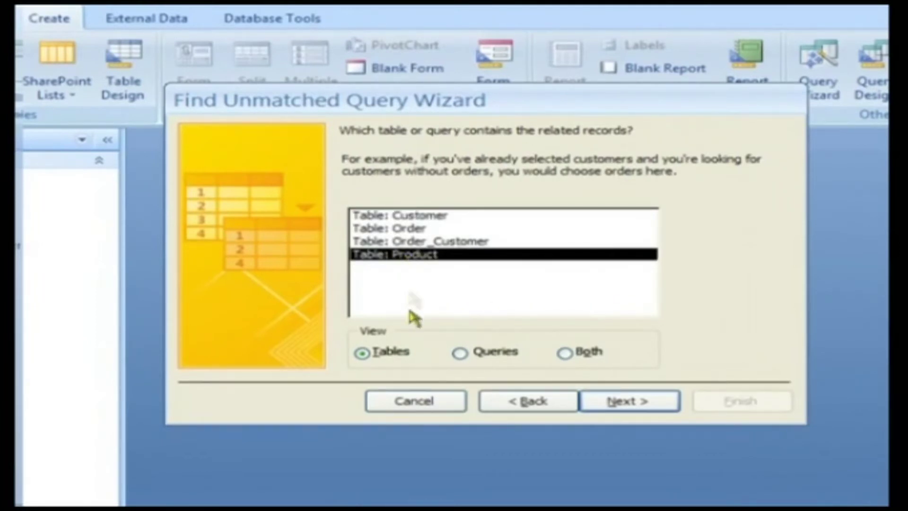
{"action": "left_click", "coordinate": [406, 359]}
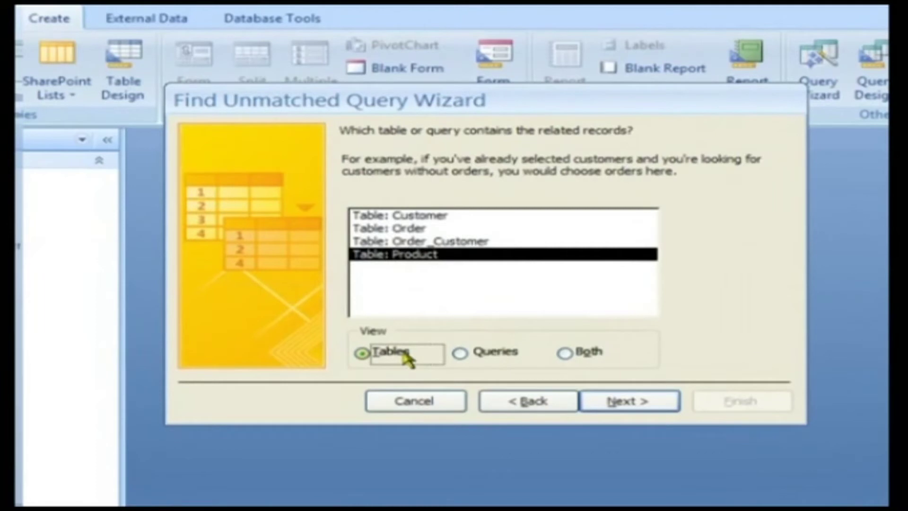
Step: Match on Category_ID, include all five Categories fields, and name the query Categories Without Matching Product
{"action": "left_click", "coordinate": [601, 406]}
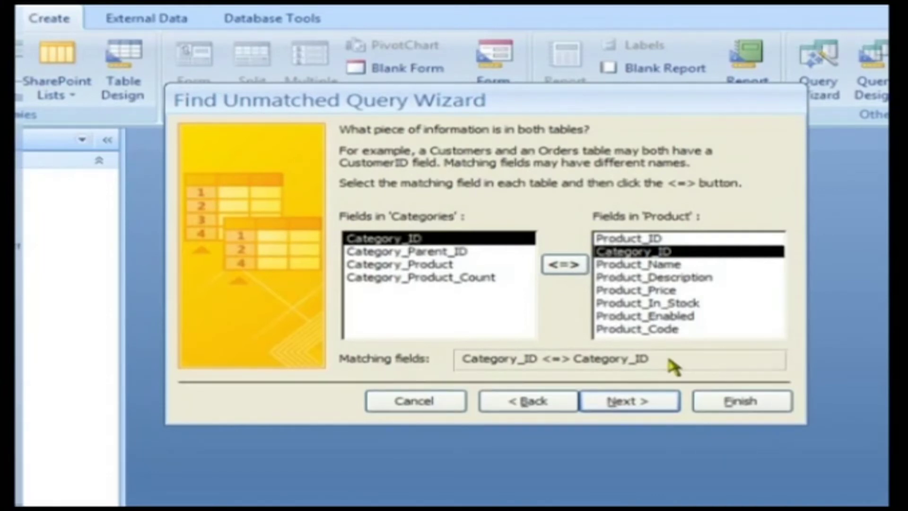
{"action": "left_click", "coordinate": [662, 401]}
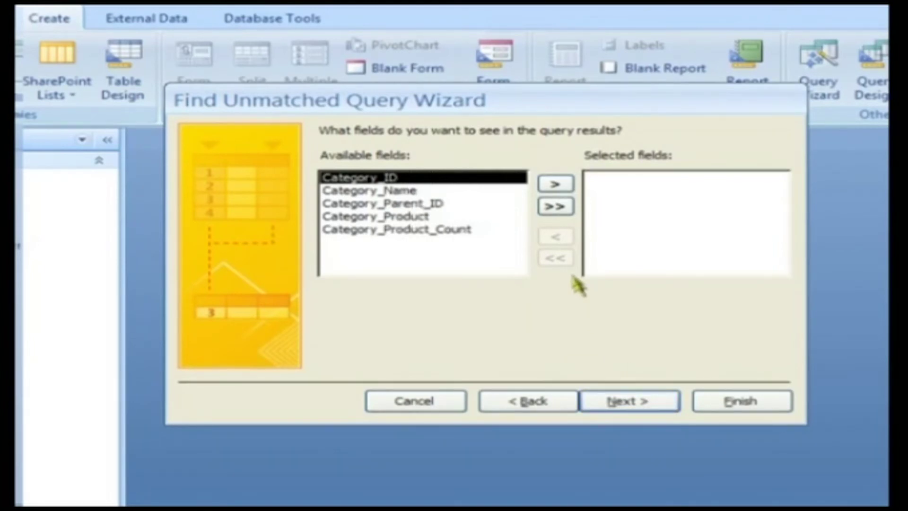
{"action": "left_click", "coordinate": [556, 208]}
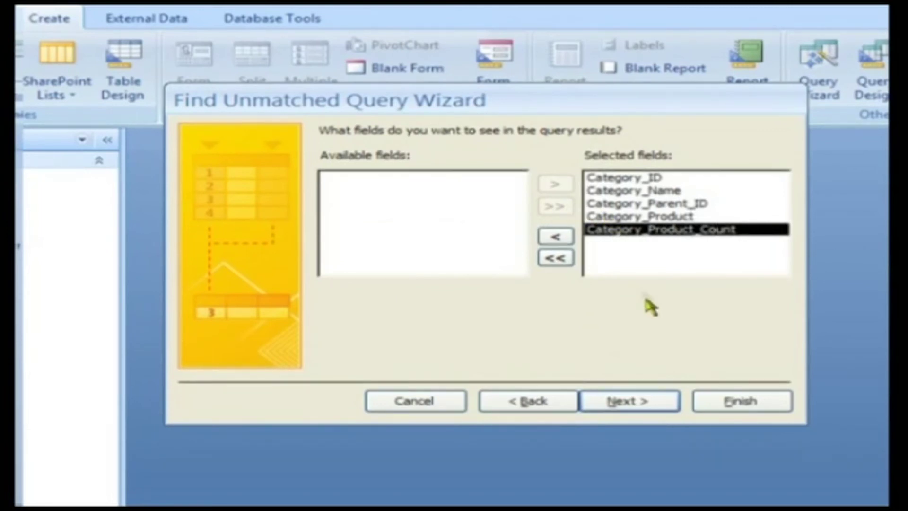
{"action": "left_click", "coordinate": [664, 408]}
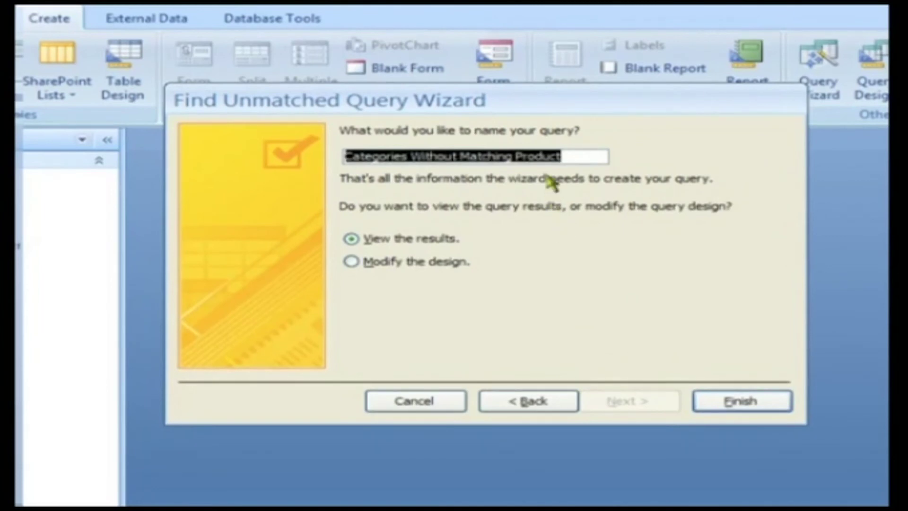
{"action": "left_click", "coordinate": [571, 154]}
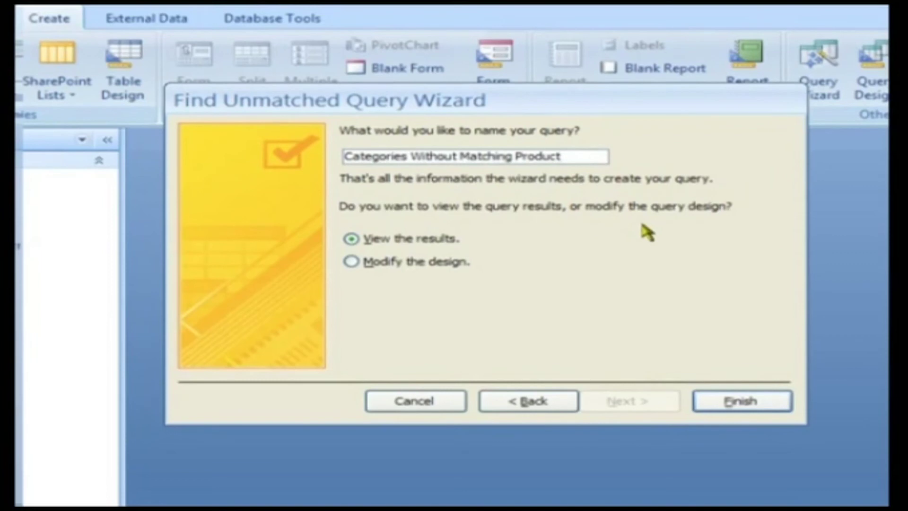
Step: Finish the wizard to display the six unmatched categories, Audio/Video through Lasers
{"action": "left_click", "coordinate": [710, 399]}
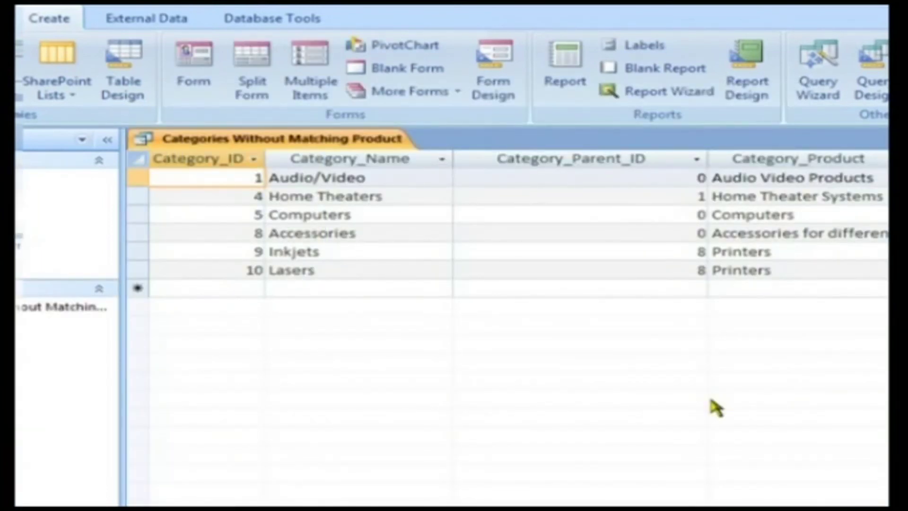